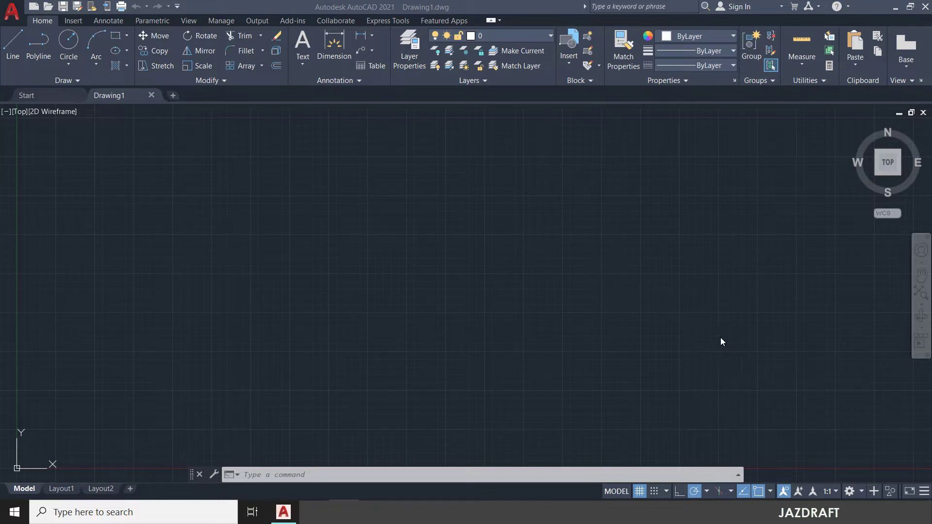
Draw two overlapping circles at the left with the C (CIRCLE) command.
click(626, 286)
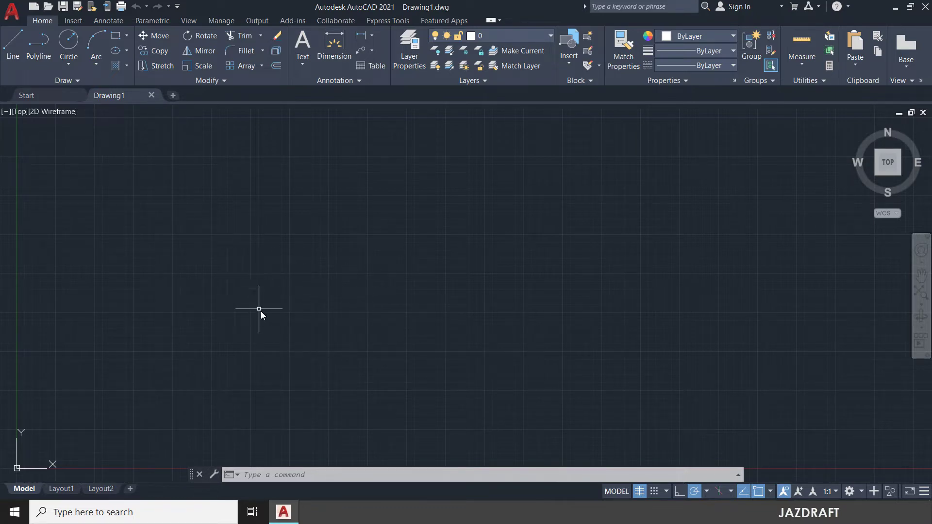
text(c)
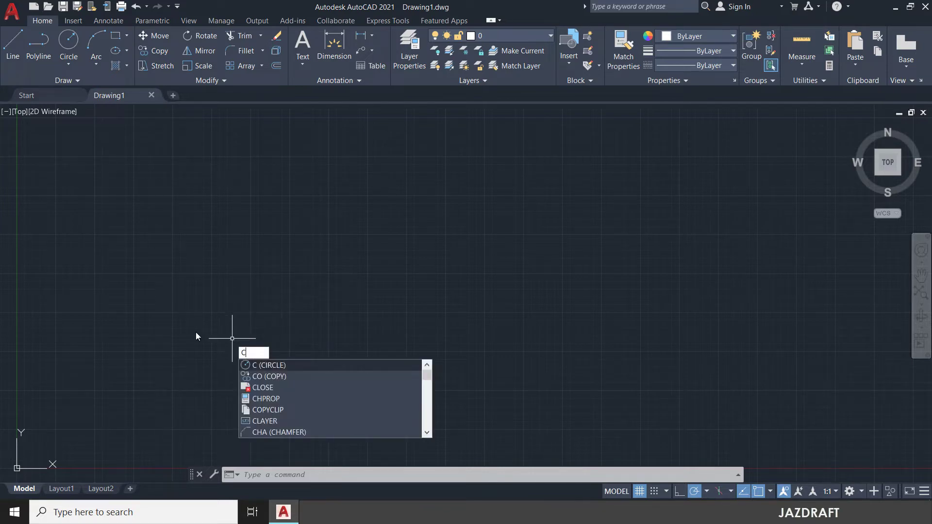
key(Return)
click(202, 322)
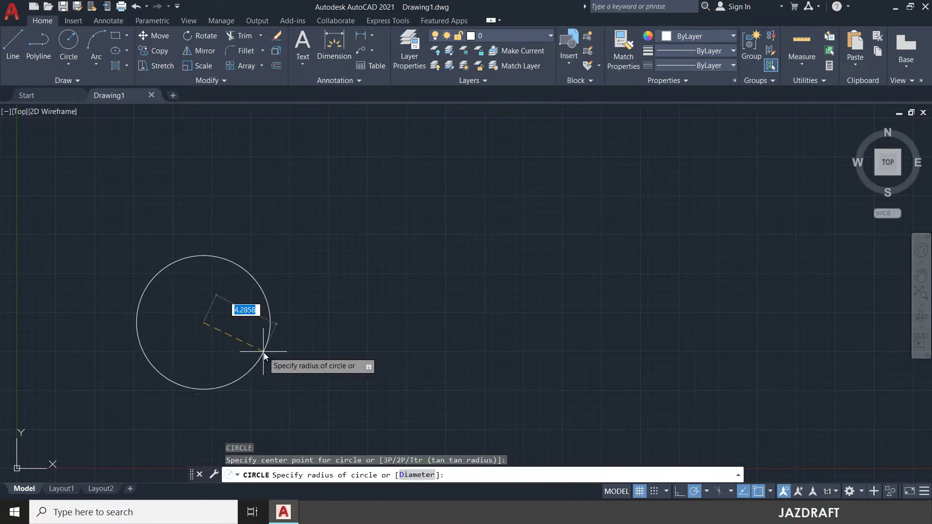
click(260, 343)
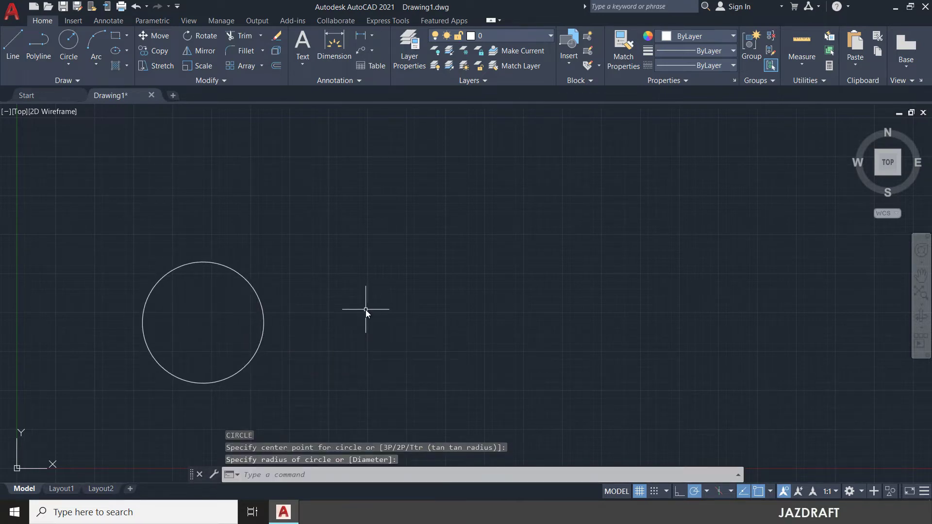
key(Return)
click(315, 293)
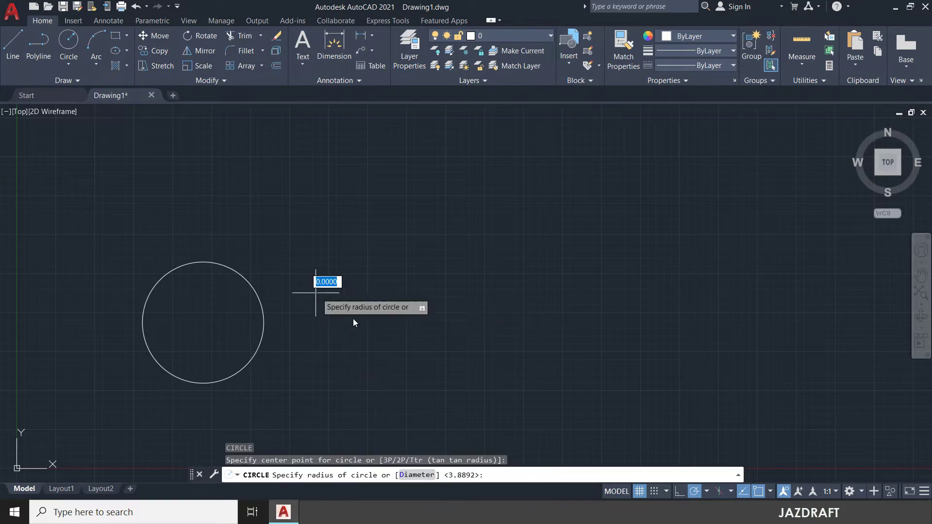
click(367, 324)
Add a small third circle and a large fourth circle further right.
key(Return)
click(470, 292)
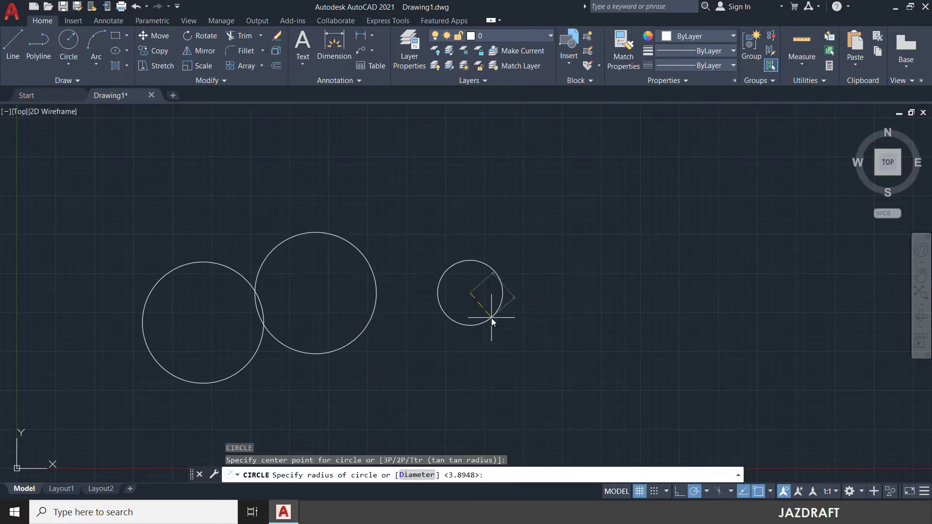
click(491, 319)
key(Return)
click(585, 260)
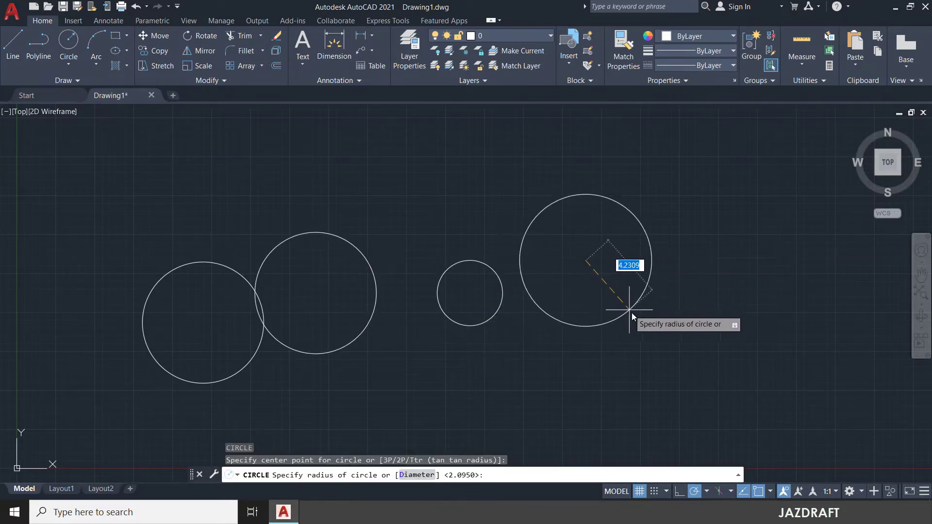
click(631, 313)
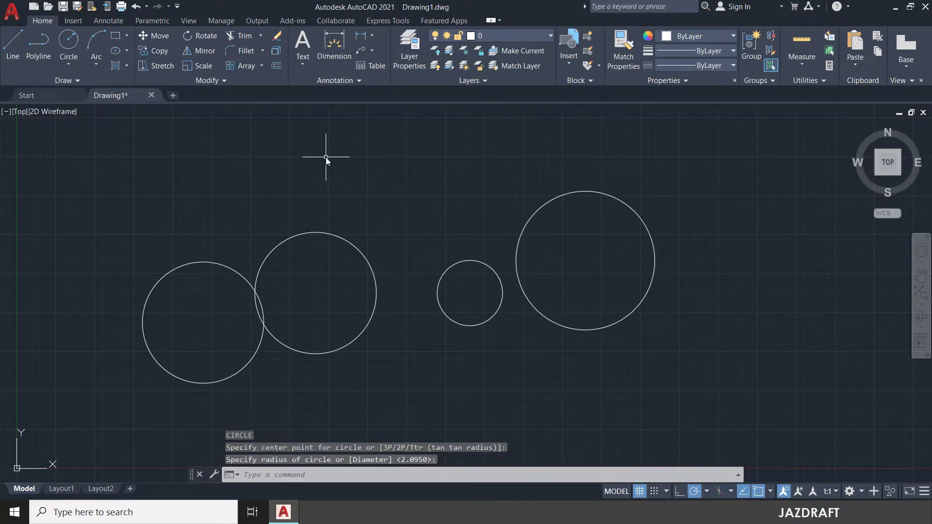
Draw a rectangle with REC above the circles, spanning the second and third circles' gap.
text(REC)
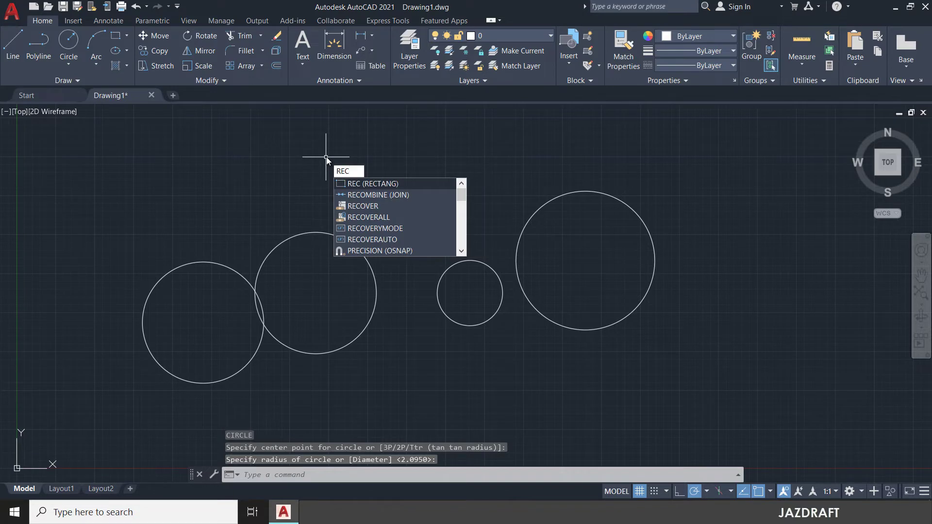
key(Return)
click(296, 126)
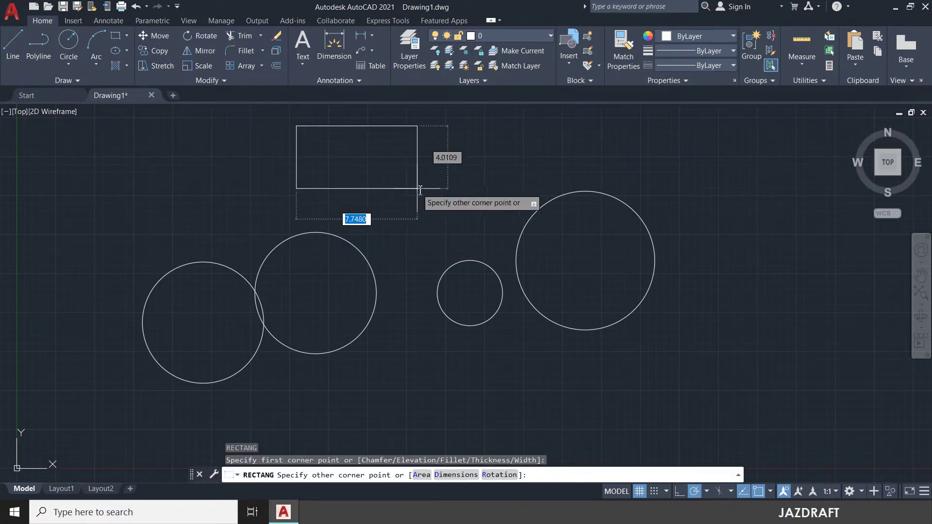
click(432, 219)
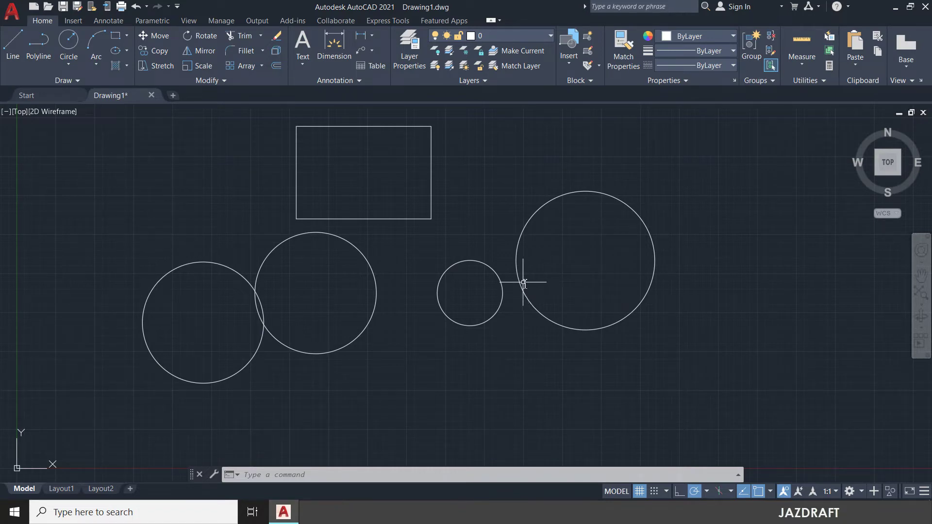
Pan with the middle button and the navigation bar Pan tool to recentre the shapes.
mouse_move(474, 225)
middle_down()
mouse_move(533, 227)
mouse_move(630, 283)
mouse_move(540, 170)
mouse_move(477, 311)
mouse_move(651, 194)
mouse_move(439, 240)
mouse_move(641, 293)
mouse_move(528, 204)
mouse_move(553, 298)
mouse_move(531, 216)
mouse_move(545, 228)
mouse_move(556, 252)
mouse_move(497, 235)
mouse_move(520, 256)
mouse_move(527, 237)
middle_up()
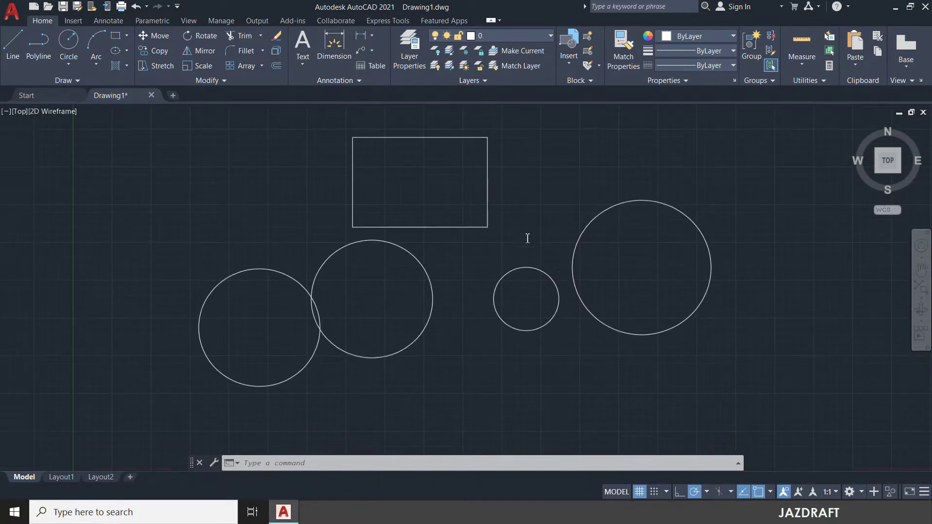
click(920, 274)
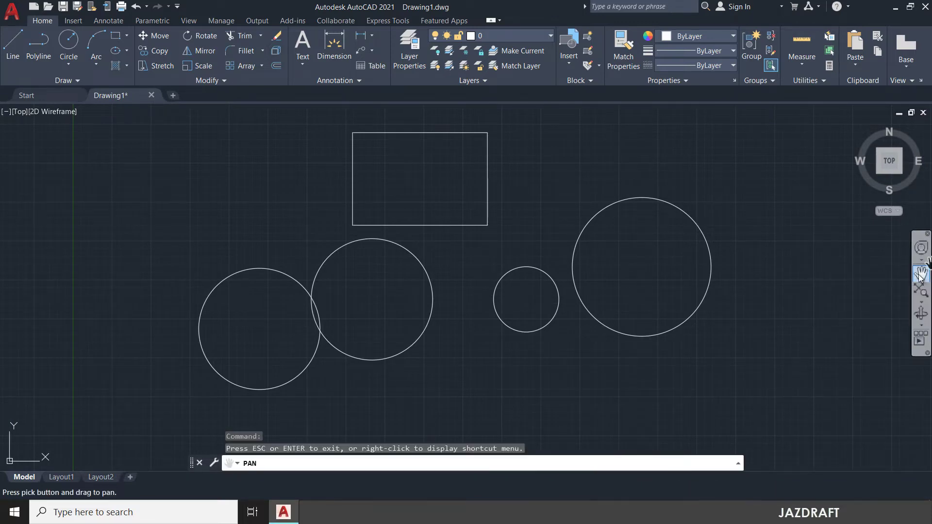
mouse_move(482, 206)
mouse_down()
mouse_move(578, 231)
mouse_move(463, 223)
mouse_move(616, 212)
mouse_move(321, 197)
mouse_move(281, 205)
mouse_up()
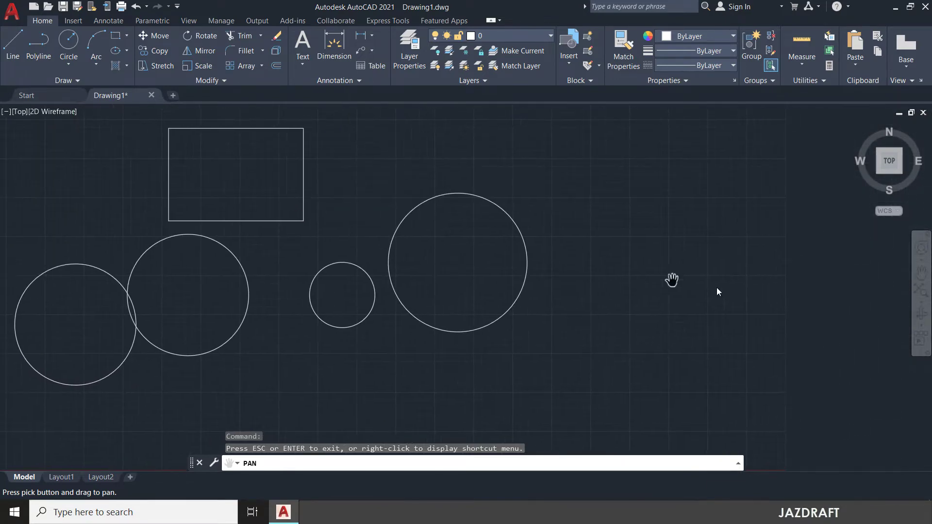
mouse_move(729, 296)
mouse_down()
mouse_move(533, 274)
mouse_move(742, 373)
mouse_up()
drag(574, 329, 724, 333)
drag(536, 327, 572, 285)
drag(465, 364, 496, 330)
drag(585, 301, 510, 299)
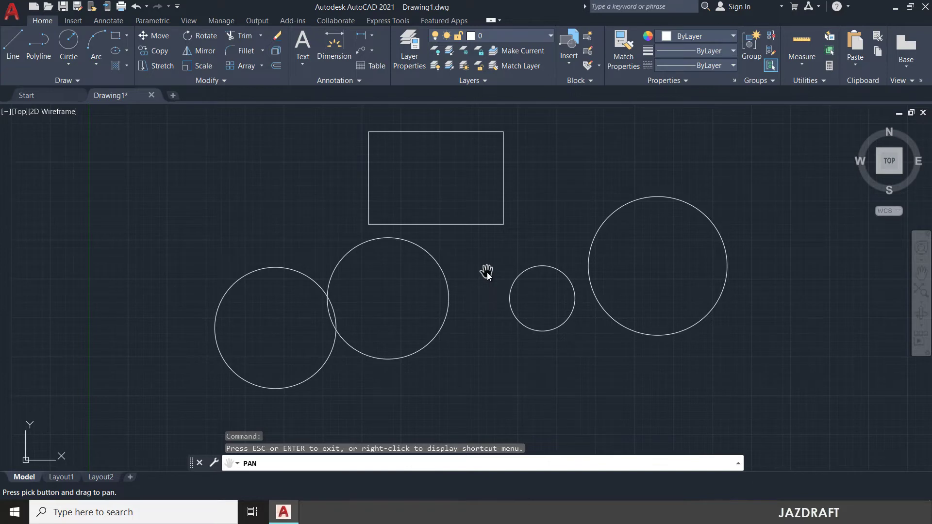
key(Escape)
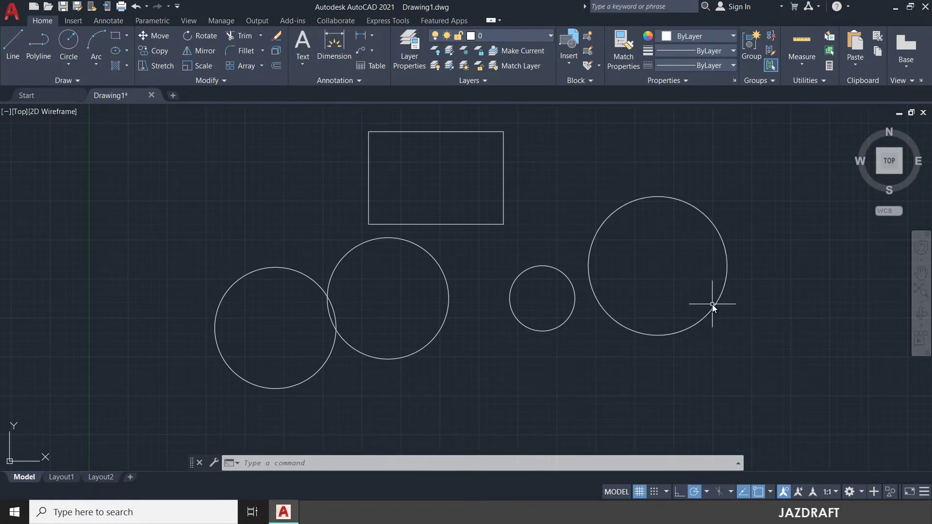
click(716, 226)
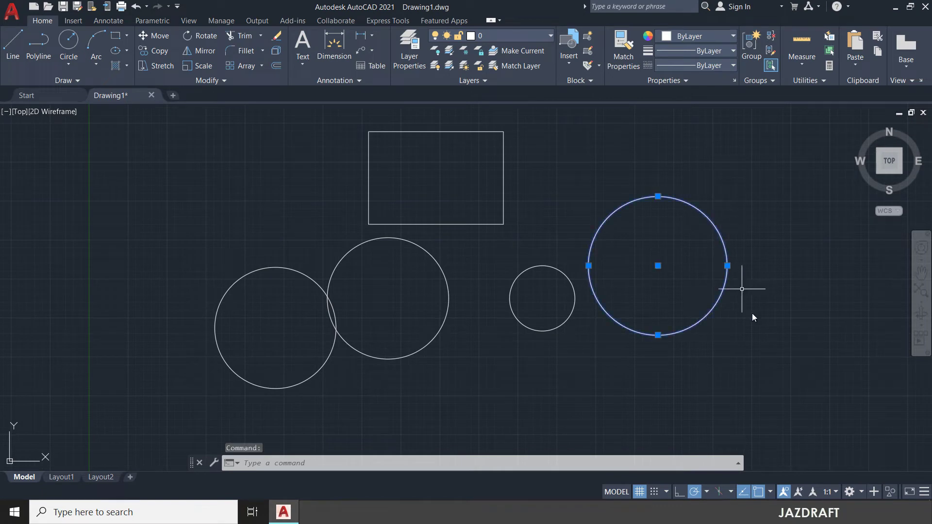
click(503, 186)
click(552, 270)
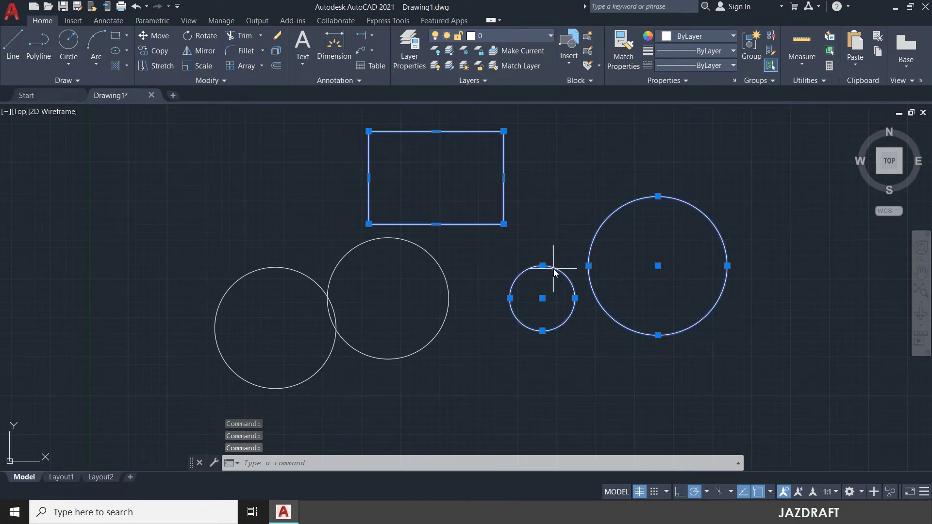
shift+click(504, 196)
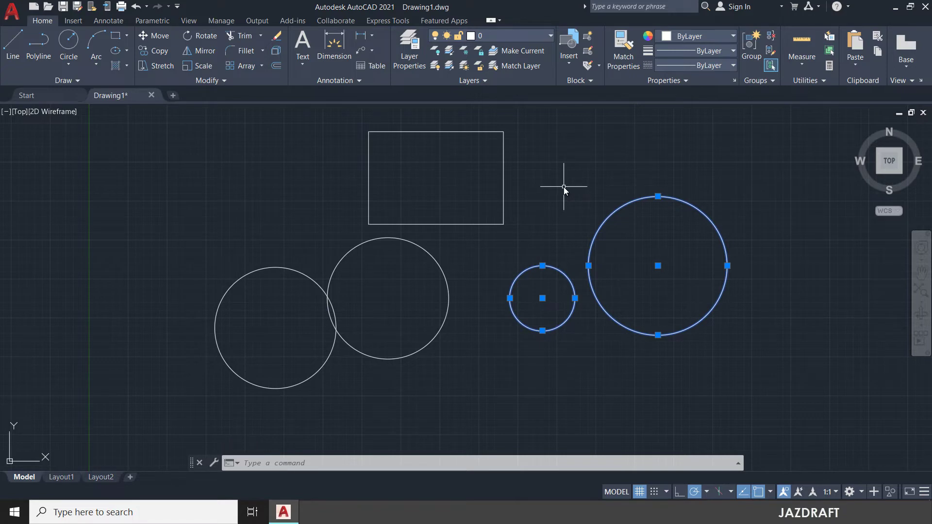
key(Escape)
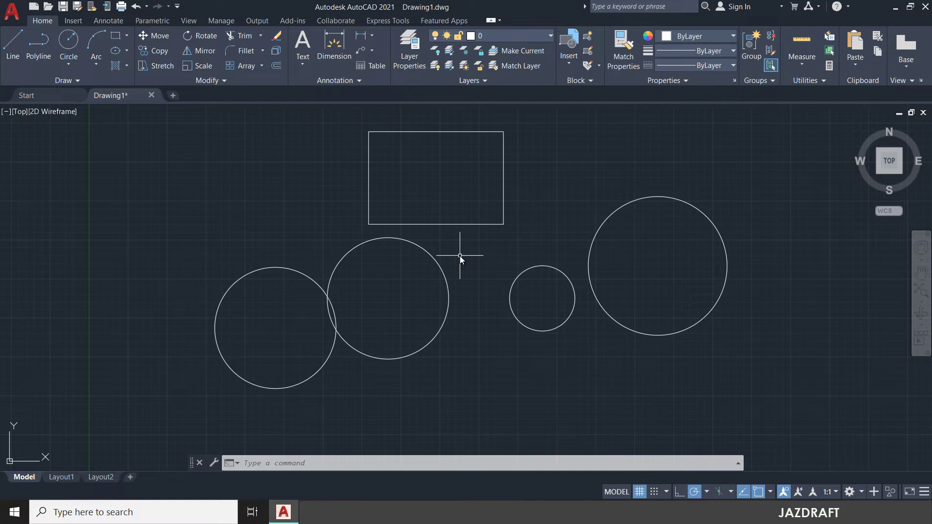
click(151, 112)
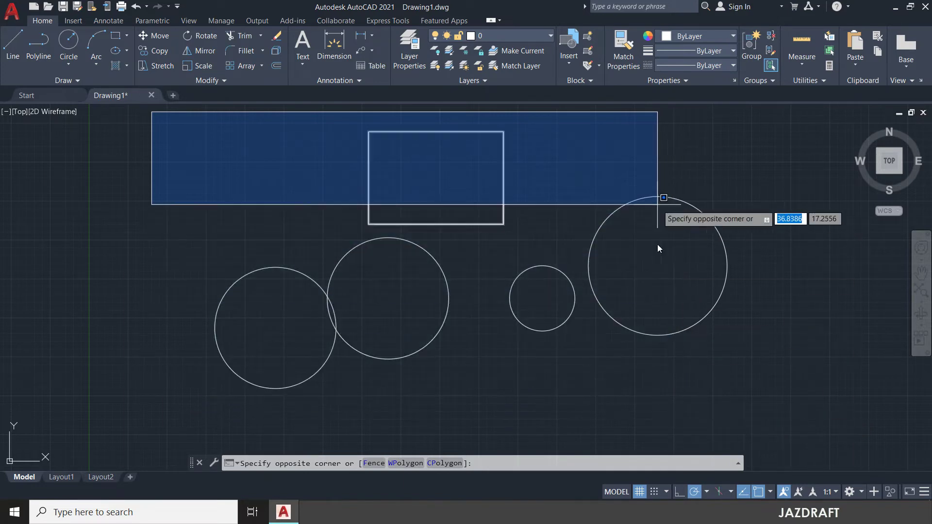
click(672, 418)
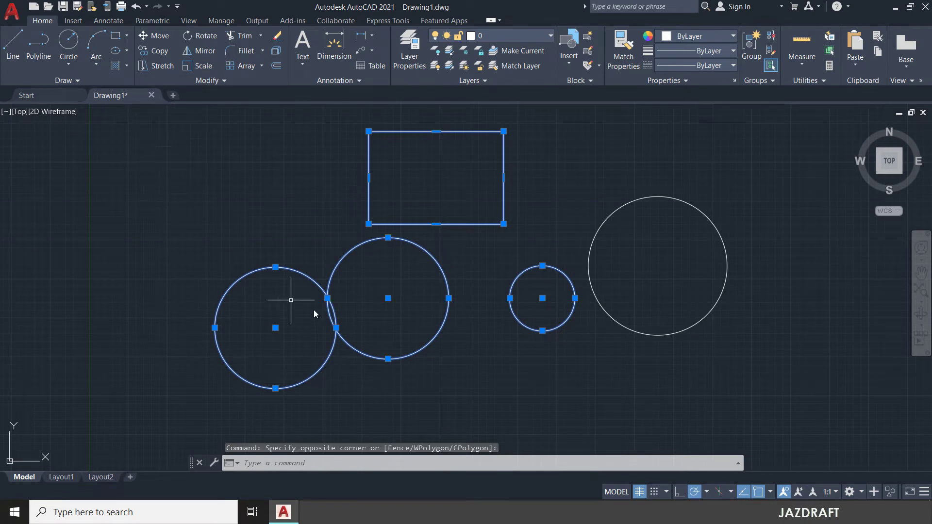
click(135, 112)
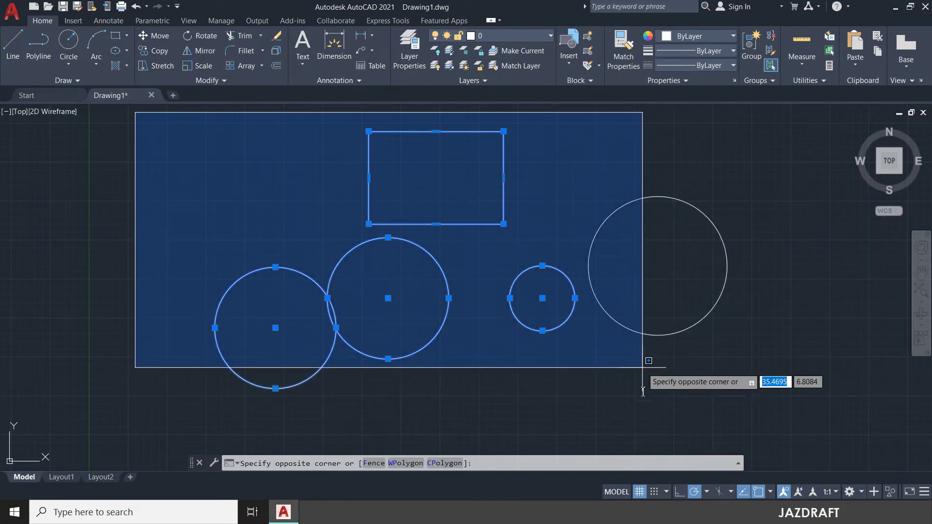
key(Escape)
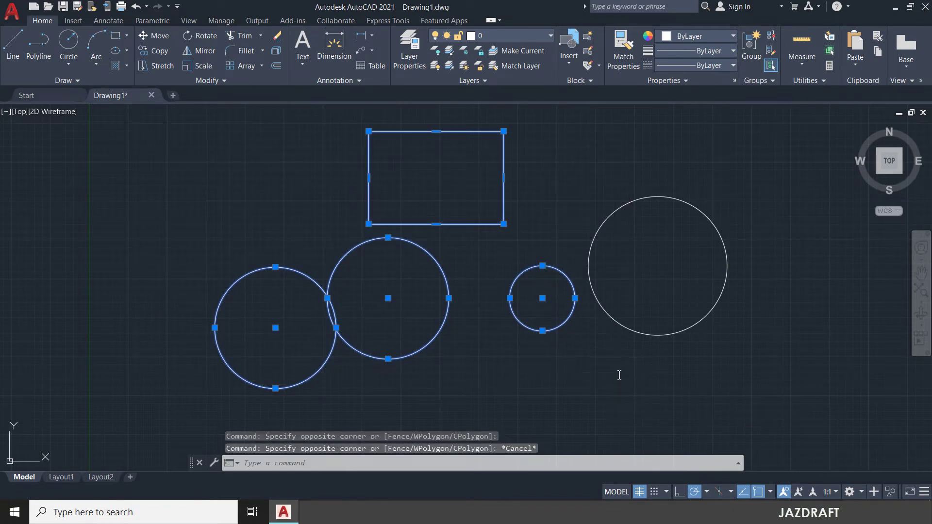
key(Escape)
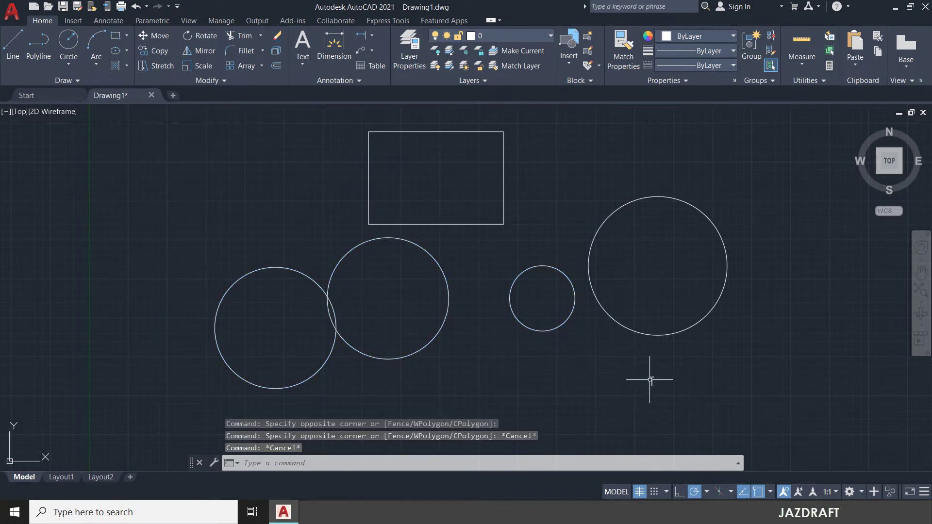
click(791, 430)
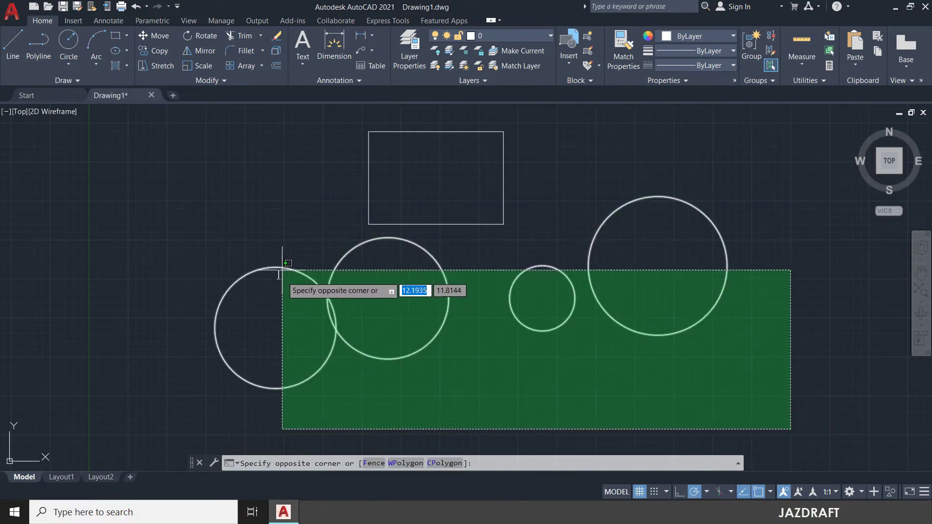
key(Escape)
key(Escape)
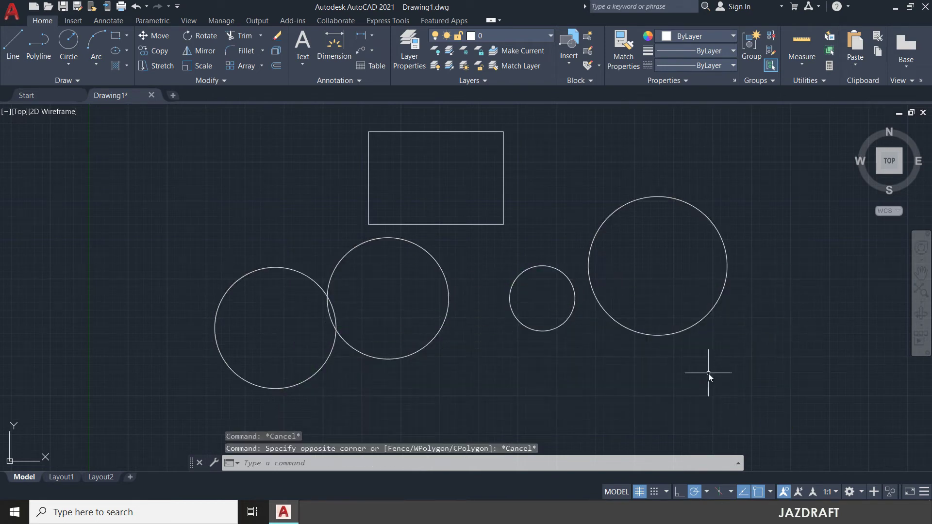
click(770, 418)
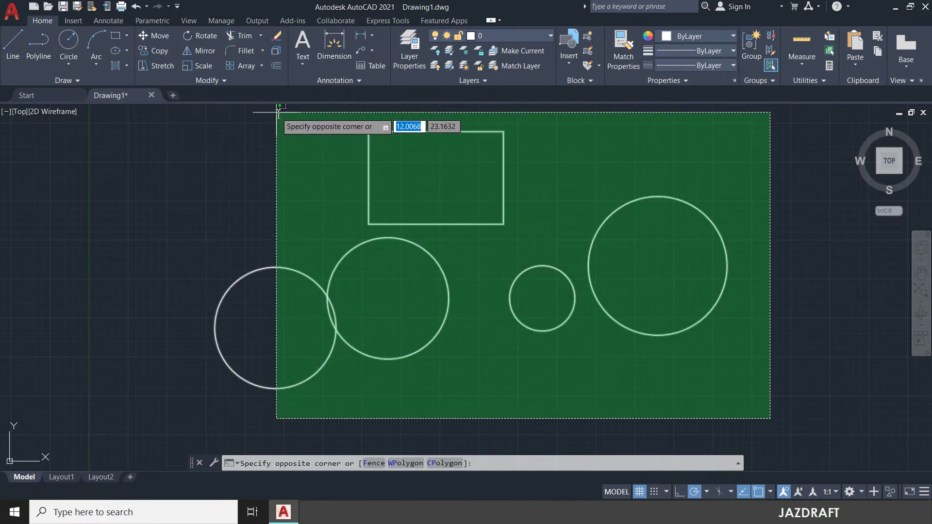
click(279, 107)
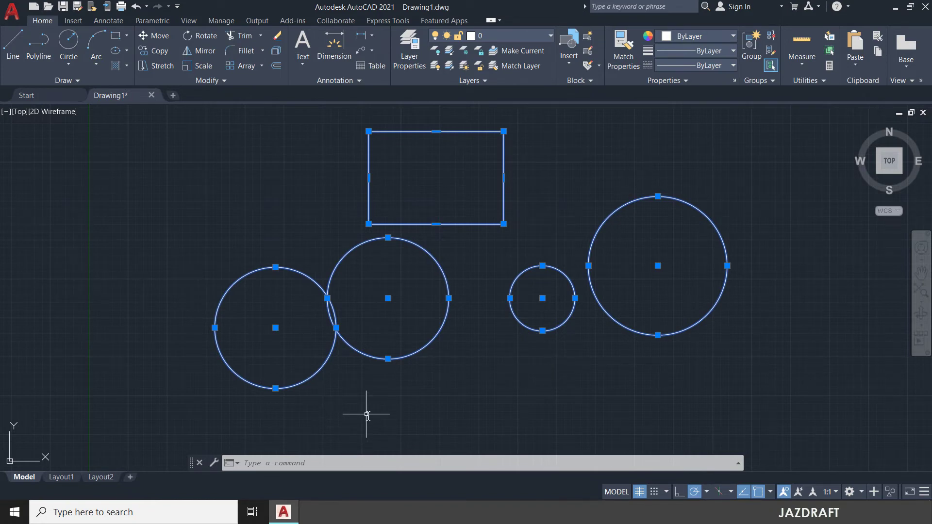
key(Escape)
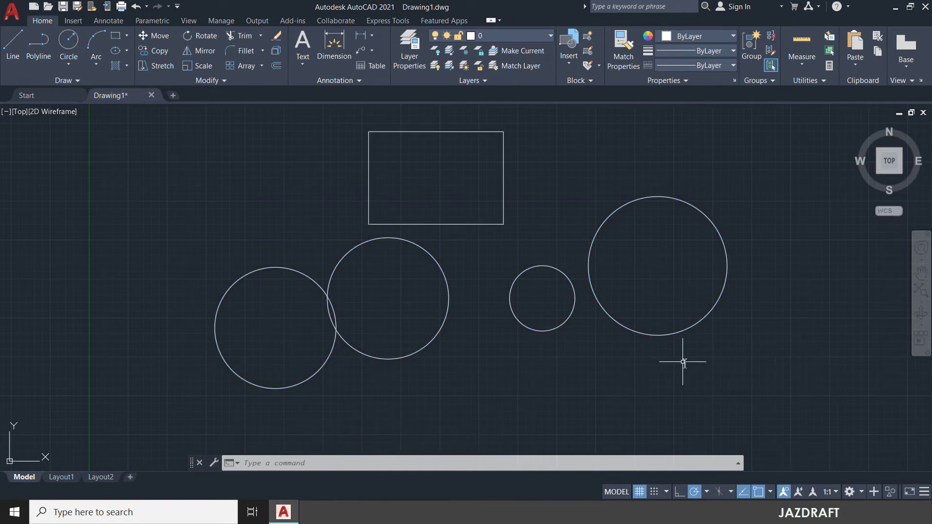
click(748, 320)
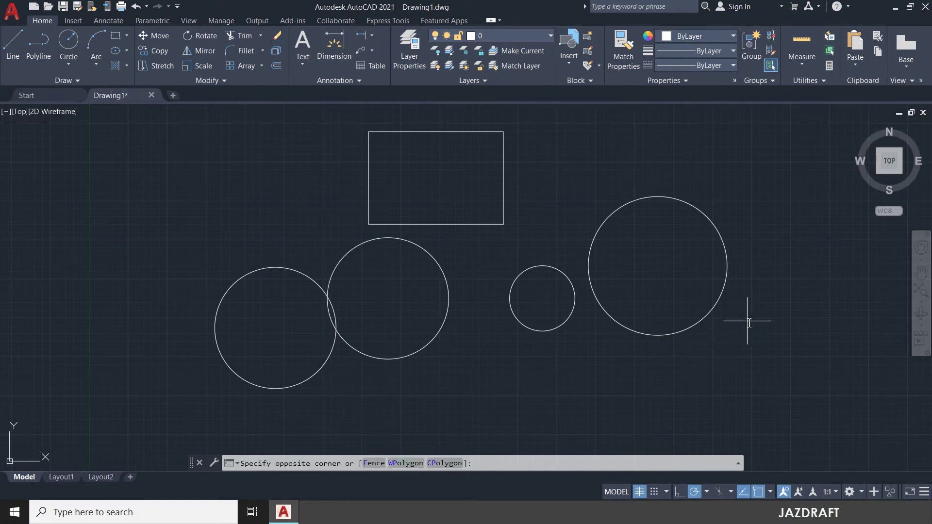
mouse_move(748, 321)
mouse_down()
mouse_move(752, 269)
mouse_move(726, 211)
mouse_move(688, 185)
mouse_move(642, 183)
mouse_move(599, 195)
mouse_move(569, 246)
mouse_move(546, 251)
mouse_move(364, 230)
mouse_move(210, 258)
mouse_move(194, 285)
mouse_move(190, 352)
mouse_move(204, 385)
mouse_move(243, 414)
mouse_move(316, 430)
mouse_move(444, 425)
mouse_move(714, 346)
mouse_up()
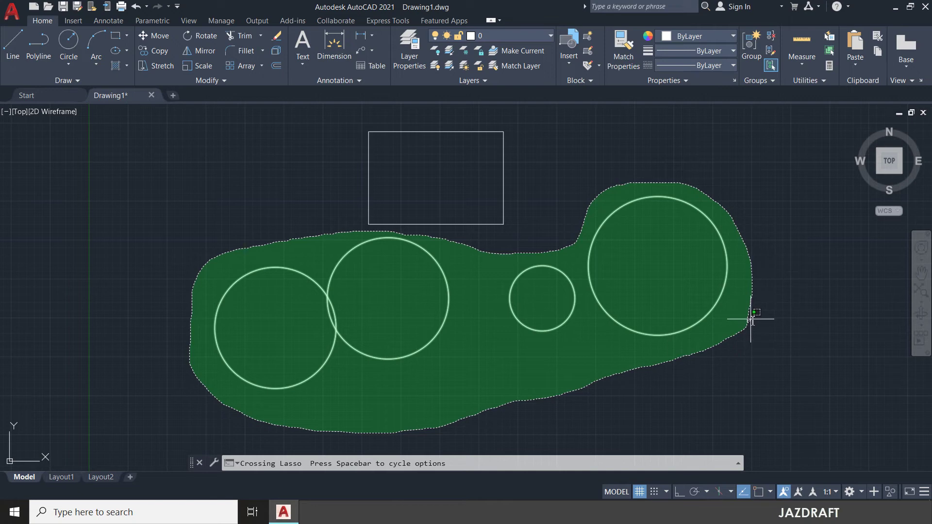
drag(750, 320, 749, 321)
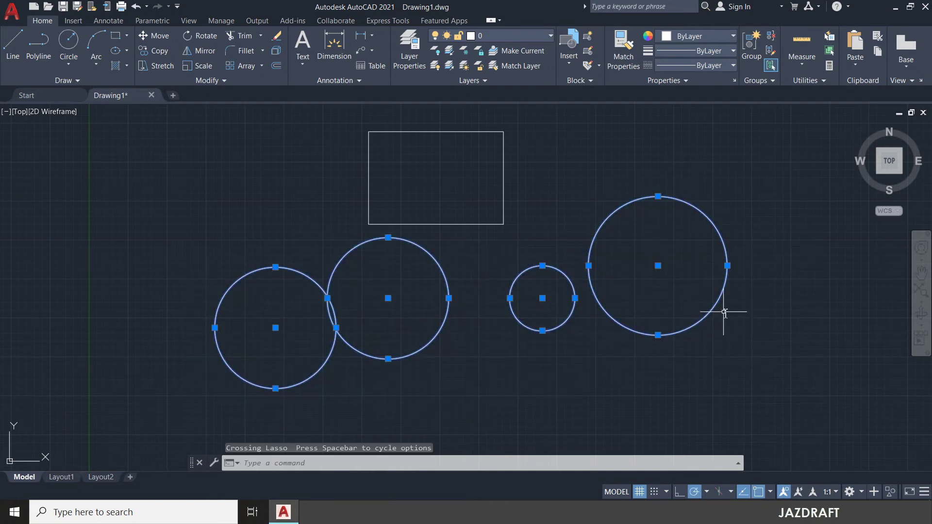
key(Escape)
click(357, 118)
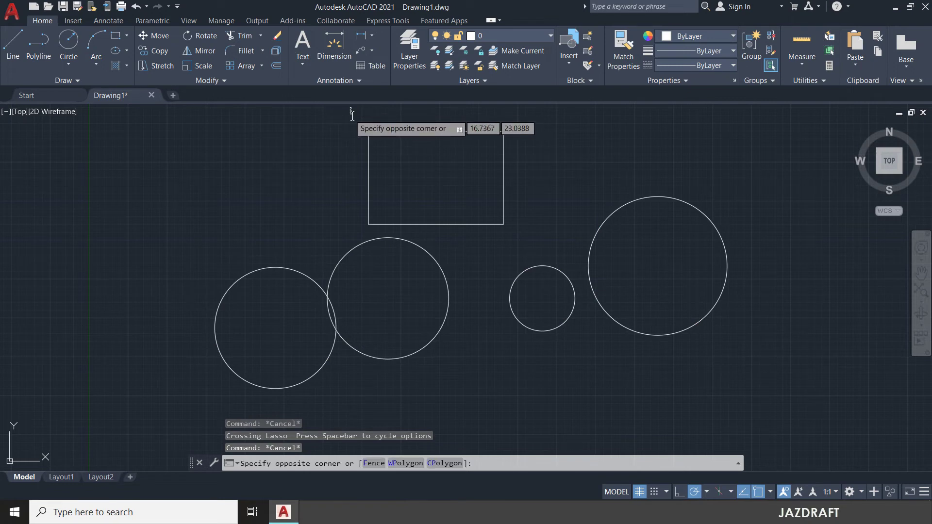
key(Escape)
mouse_move(356, 118)
mouse_down()
mouse_move(446, 120)
mouse_move(520, 137)
mouse_move(512, 141)
mouse_up()
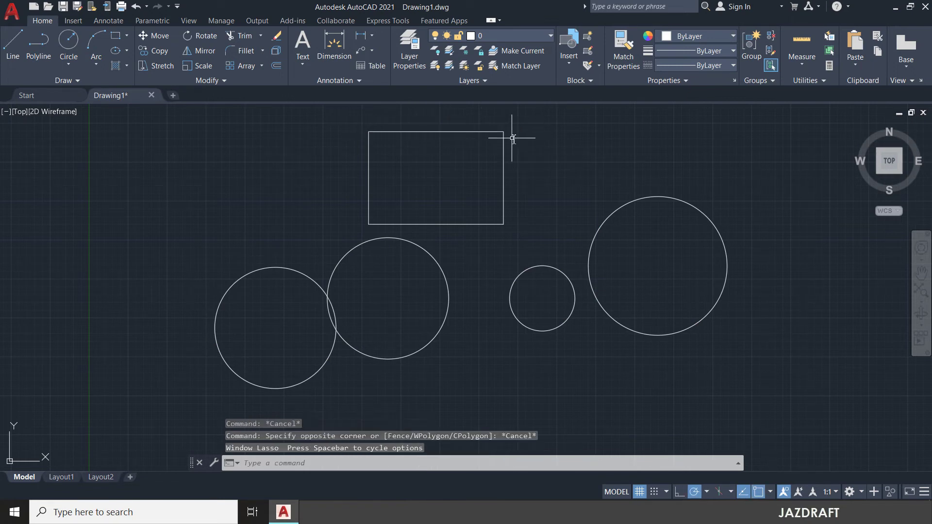
mouse_move(361, 124)
mouse_down()
mouse_move(480, 119)
mouse_move(510, 129)
mouse_move(524, 142)
mouse_move(520, 205)
mouse_move(505, 230)
mouse_move(479, 237)
mouse_move(362, 232)
mouse_move(361, 150)
mouse_up()
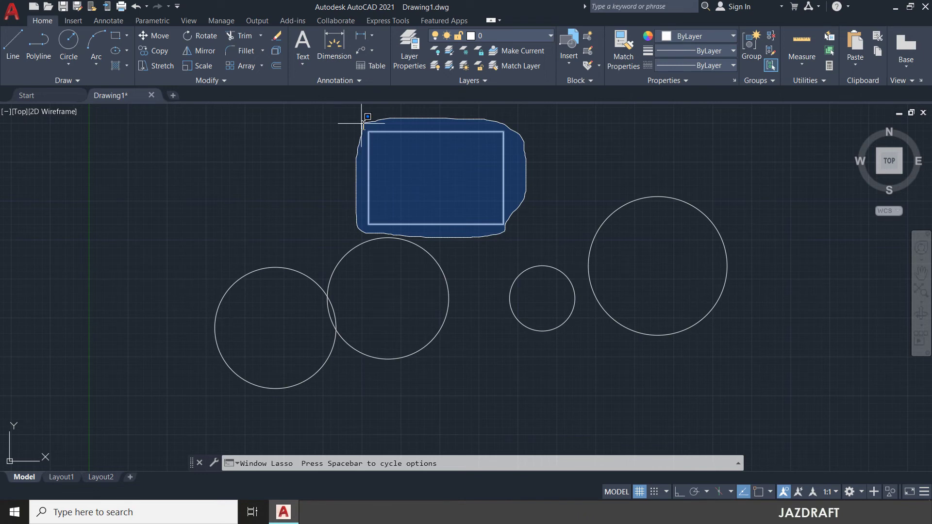
drag(363, 124, 363, 123)
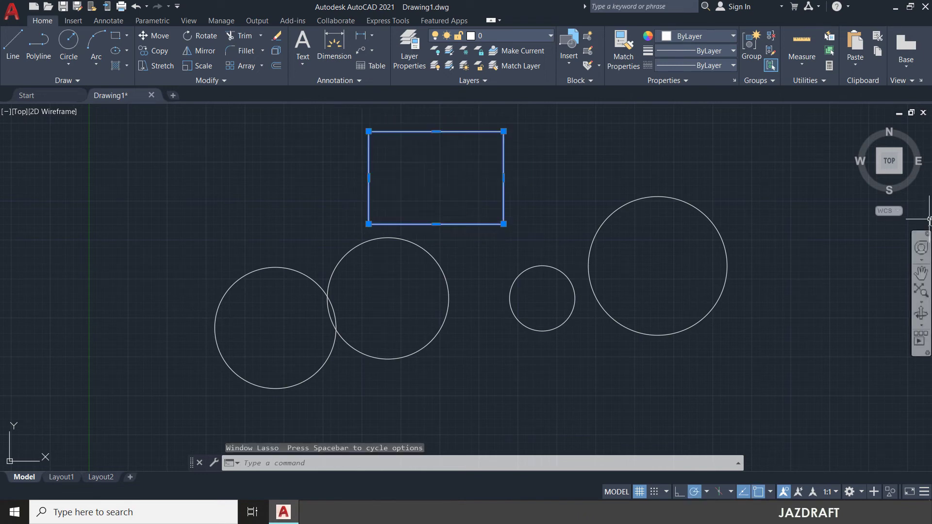
key(Escape)
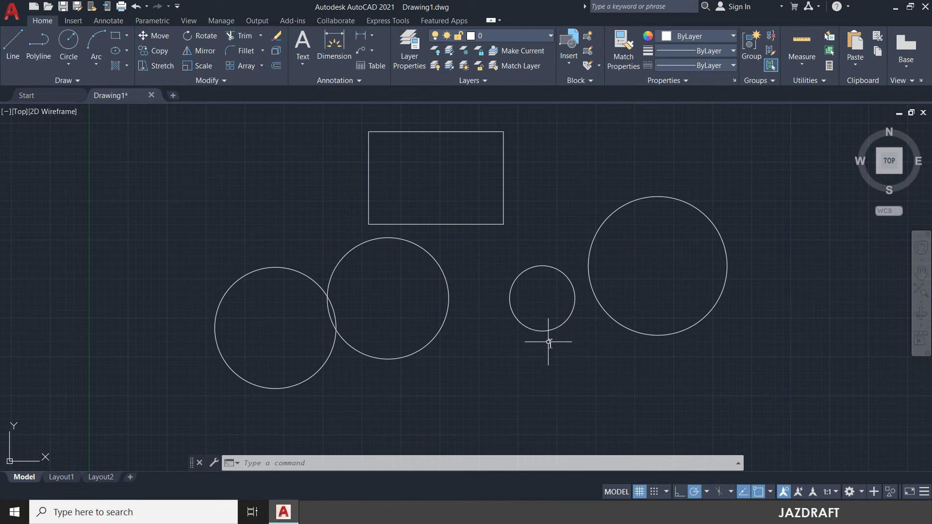
Zoom out with the wheel and pan until the origin shows below the shapes.
scroll(551, 346, up, 5)
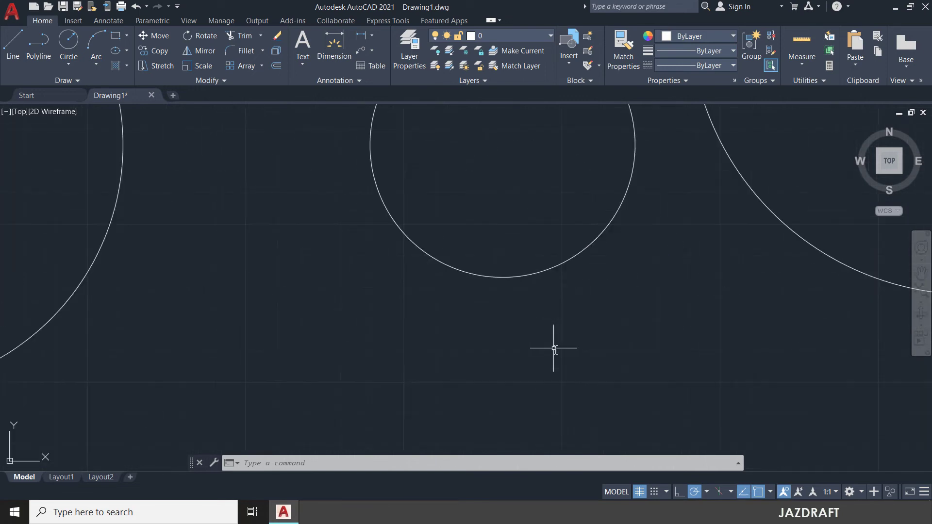
scroll(555, 345, down, 7)
scroll(554, 343, down, 6)
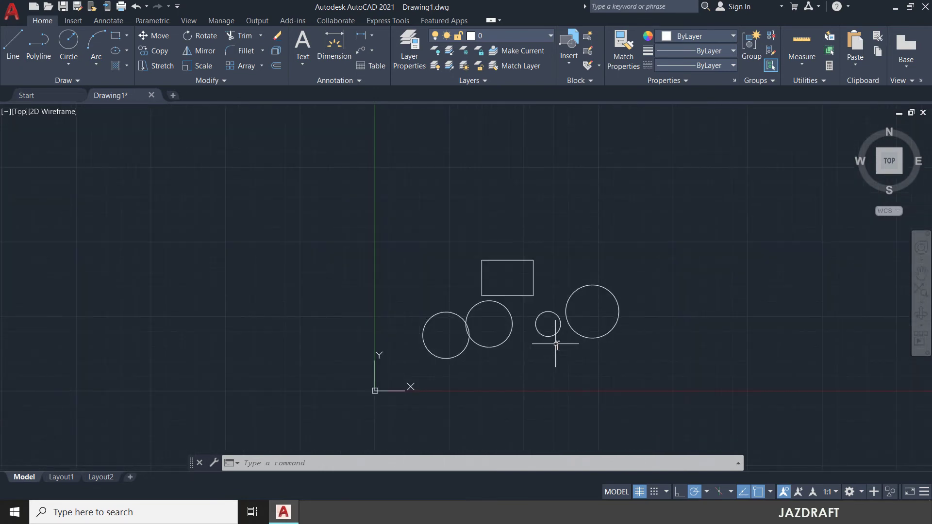
mouse_move(609, 340)
middle_down()
mouse_move(400, 316)
mouse_move(456, 323)
middle_up()
scroll(406, 314, up, 10)
scroll(402, 310, down, 4)
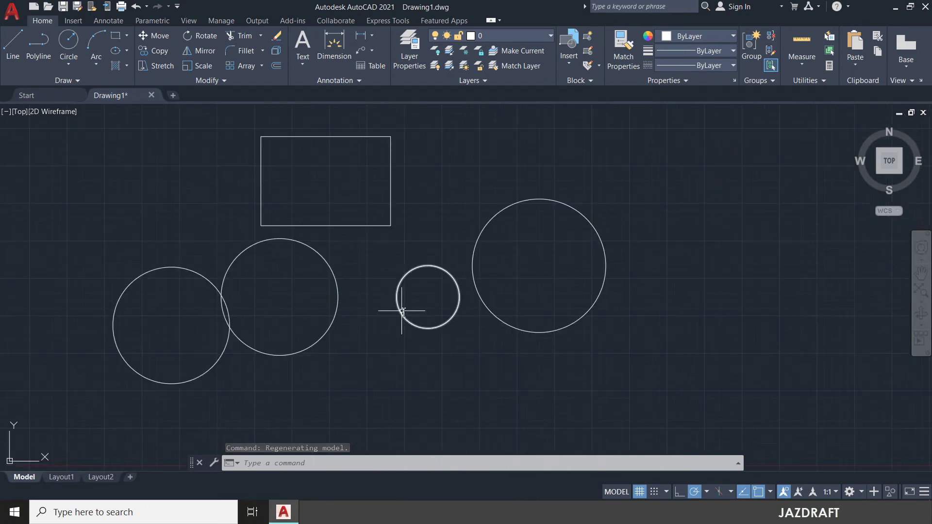
scroll(402, 310, down, 8)
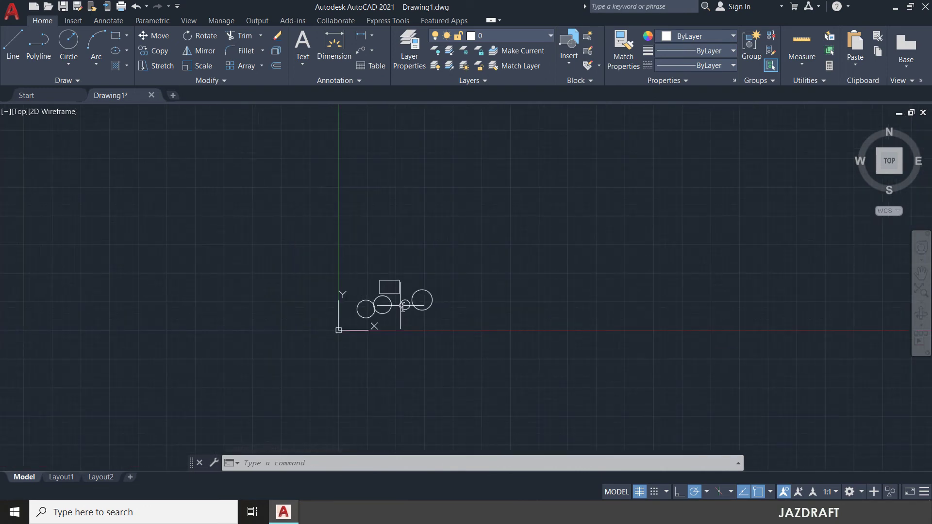
scroll(406, 305, up, 6)
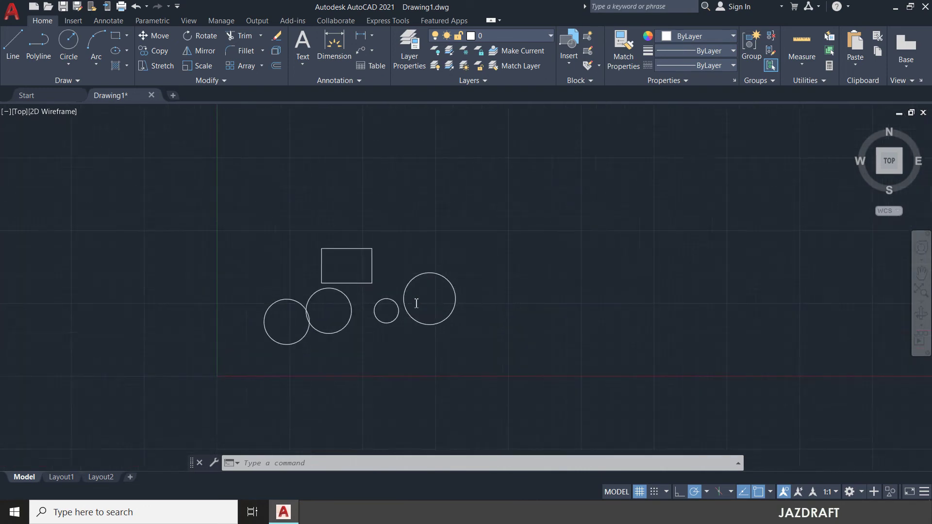
middle_drag(439, 264, 461, 246)
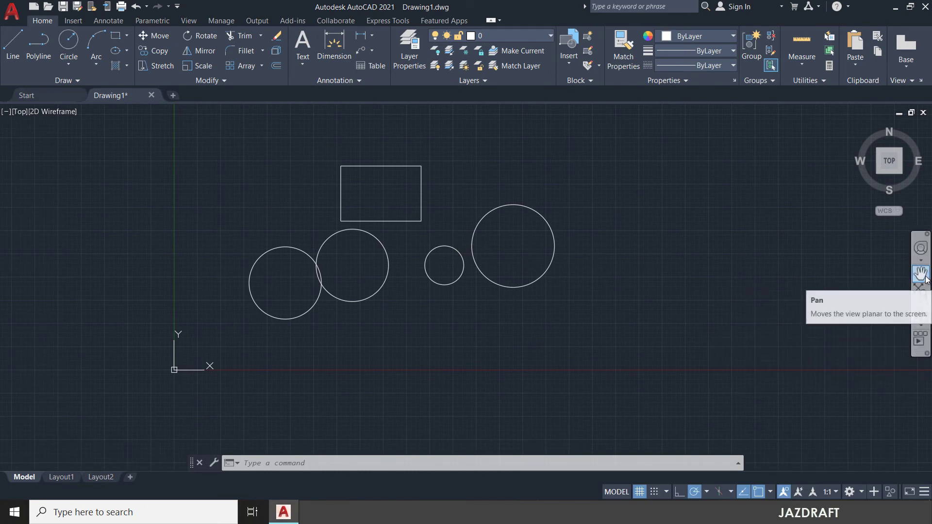
Show and dismiss the Full Navigation Wheel, then Zoom Extents to fit all shapes.
click(922, 248)
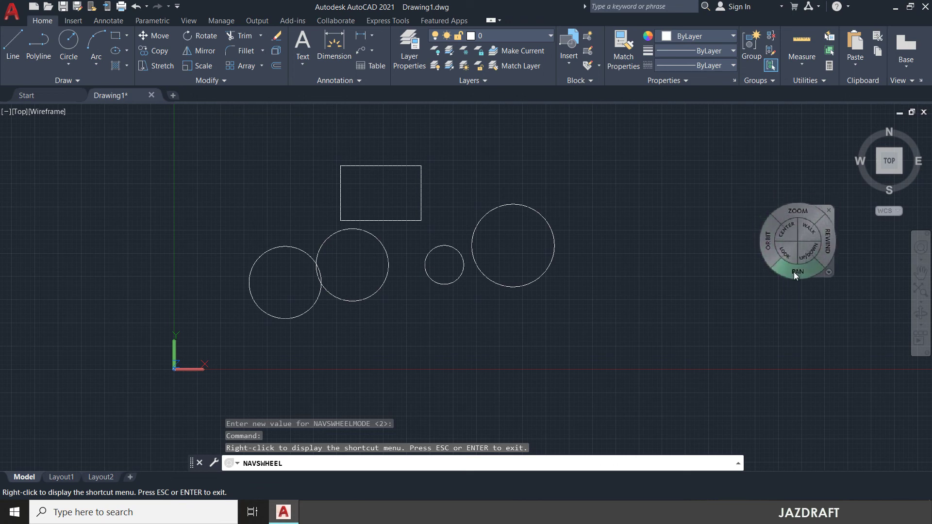
click(831, 207)
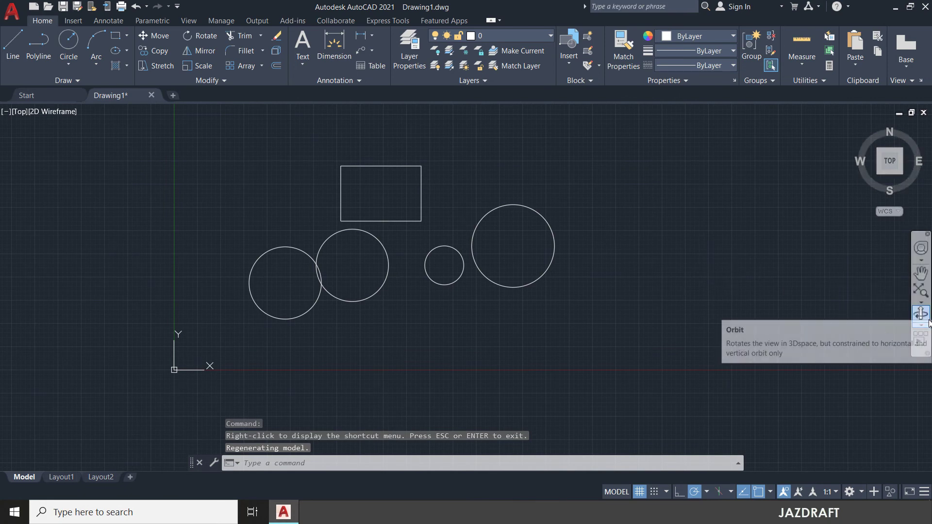
click(920, 291)
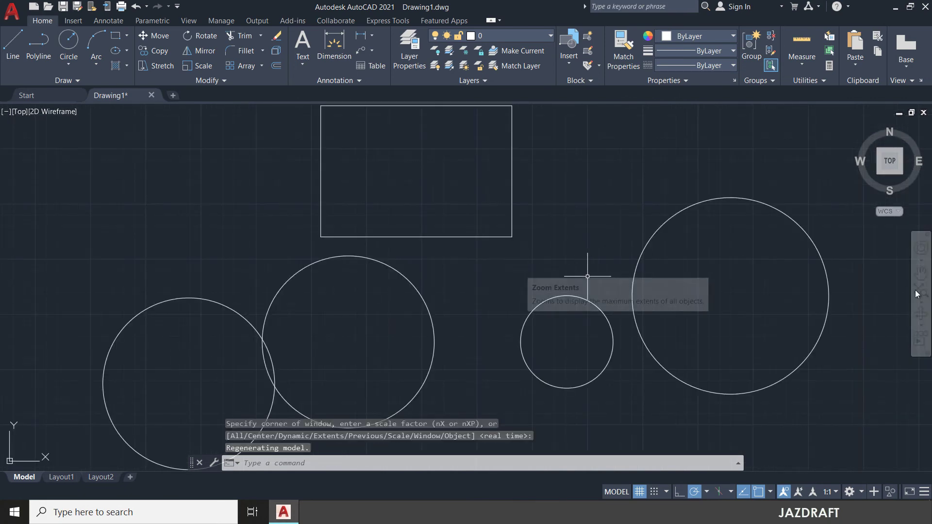
click(921, 315)
Orbit to an oblique view of the shapes, then restore Top view via the ViewCube.
drag(532, 352, 523, 287)
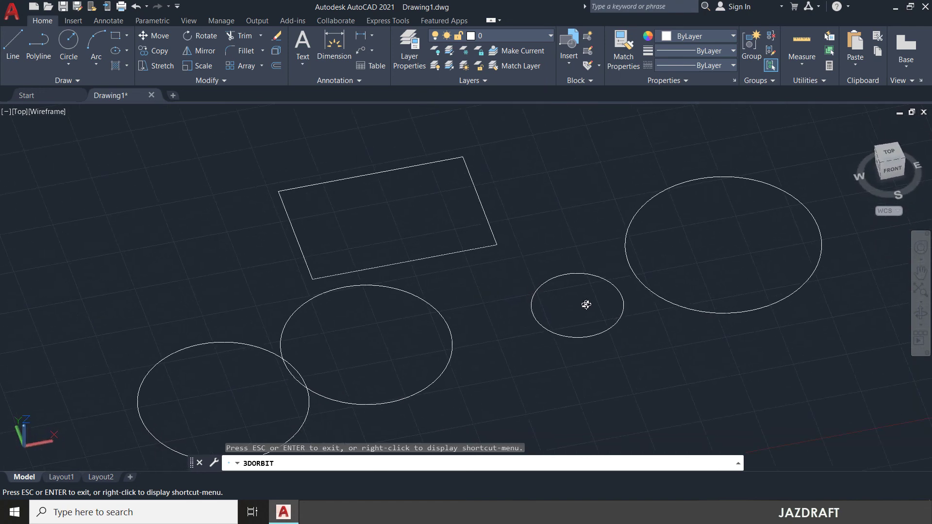
drag(736, 279, 741, 282)
mouse_move(890, 163)
mouse_down()
mouse_move(842, 144)
mouse_move(897, 177)
mouse_move(890, 157)
mouse_up()
key(Escape)
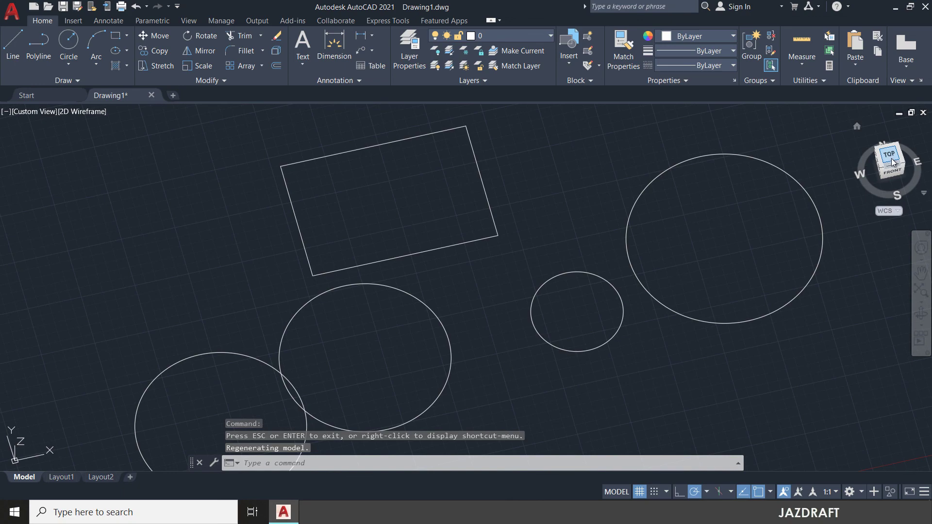
click(891, 157)
Zoom with the wheel and pan so the rectangle and four circles are centred.
scroll(472, 335, up, 4)
scroll(495, 357, down, 5)
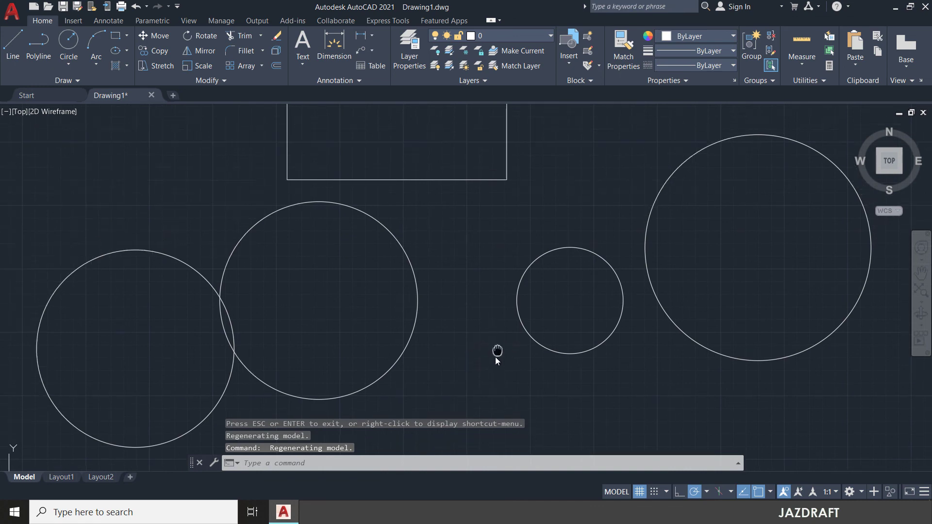
scroll(508, 329, up, 5)
scroll(508, 330, down, 3)
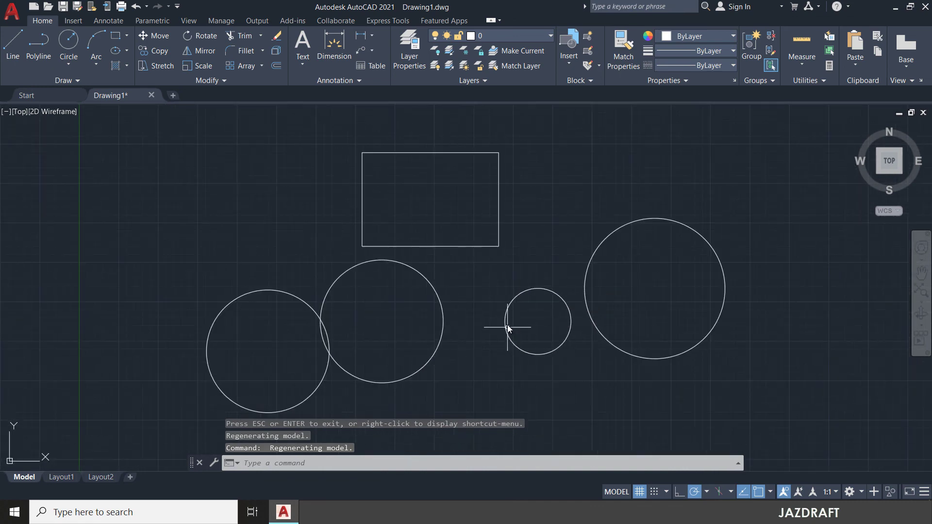
mouse_move(360, 318)
middle_down()
mouse_move(344, 260)
mouse_move(364, 316)
mouse_move(439, 301)
mouse_move(526, 308)
middle_up()
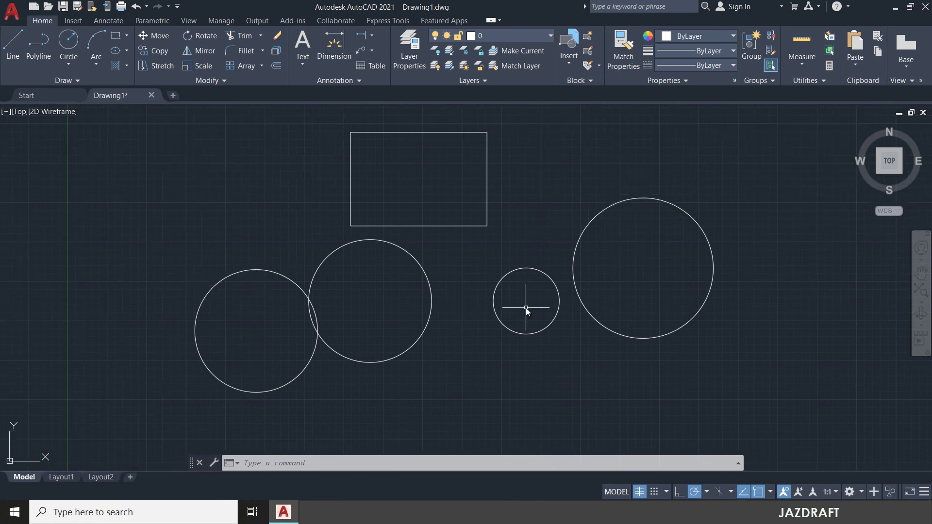